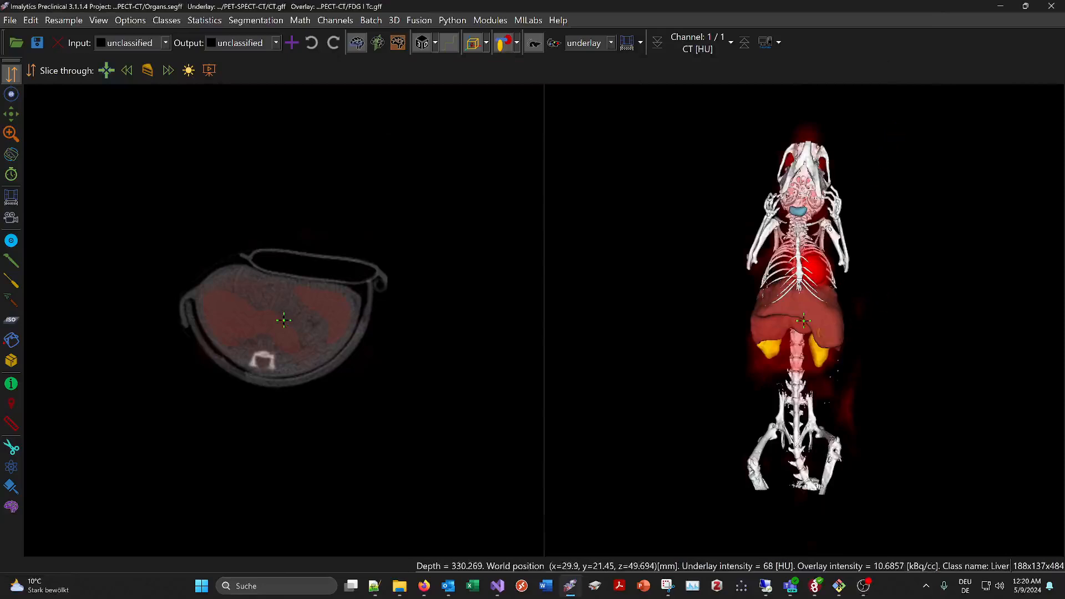
Step: Load the example data set of the general introduction and show its 3D rendering beside the slice view
{"action": "left_click_drag", "start_coordinate": [842, 329], "coordinate": [832, 307]}
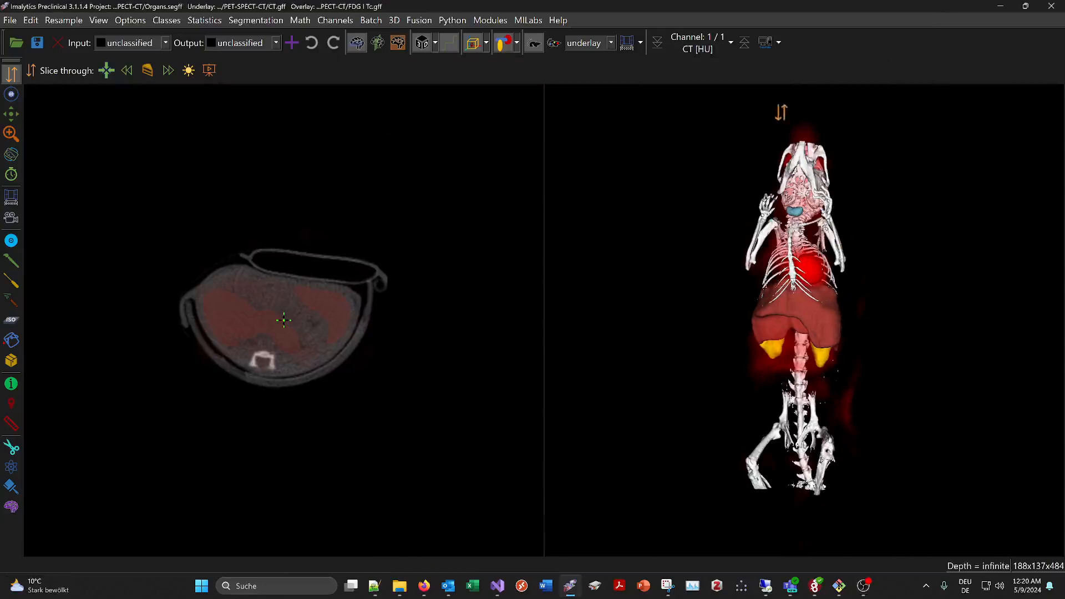
{"action": "left_click", "coordinate": [770, 48]}
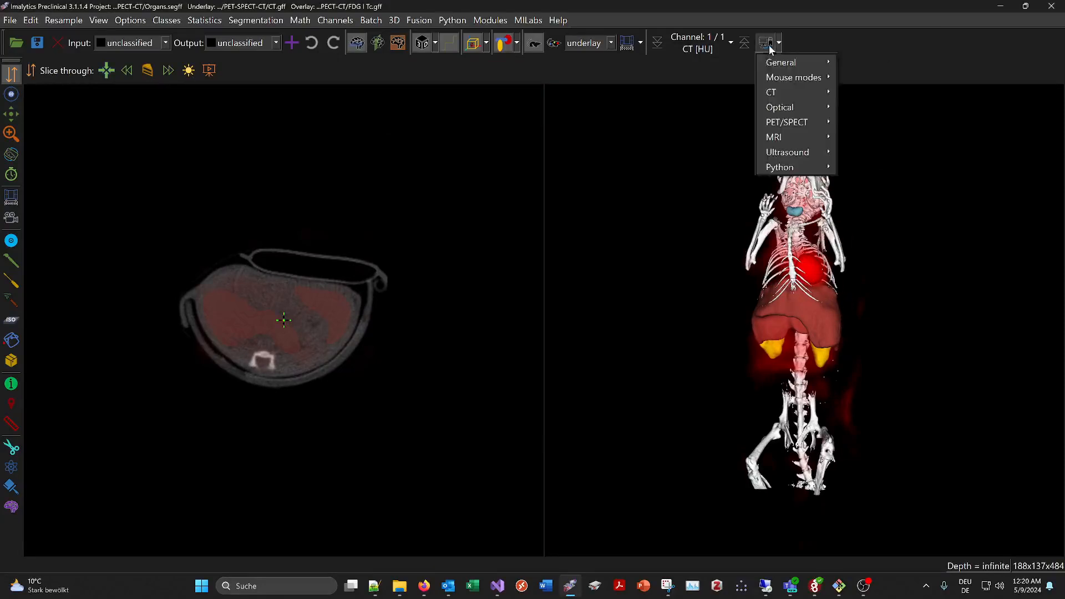
{"action": "mouse_move", "coordinate": [776, 62]}
{"action": "mouse_move", "coordinate": [874, 62]}
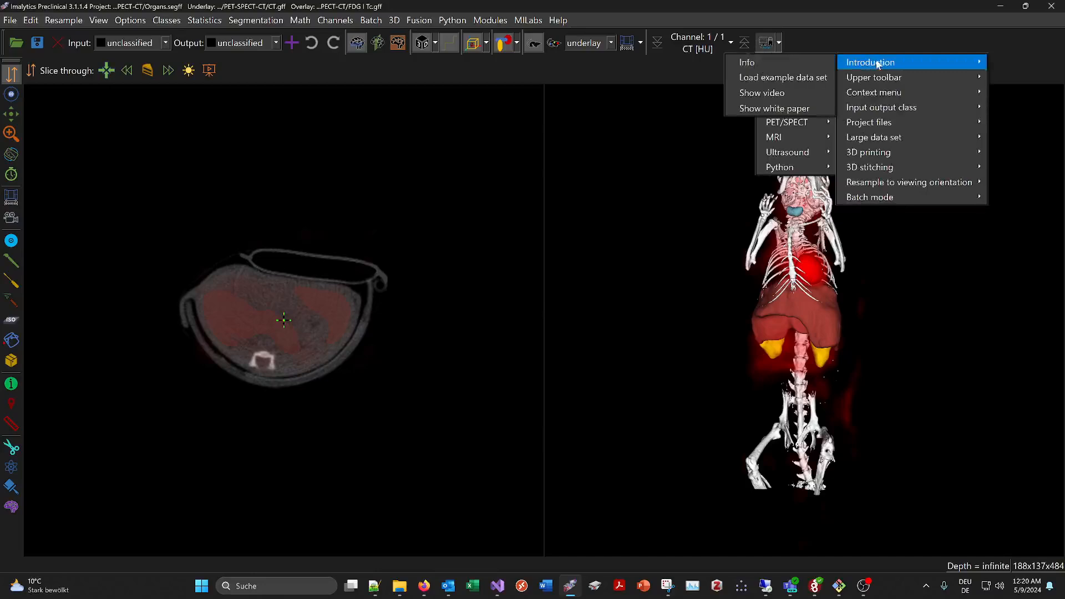
{"action": "left_click", "coordinate": [782, 77]}
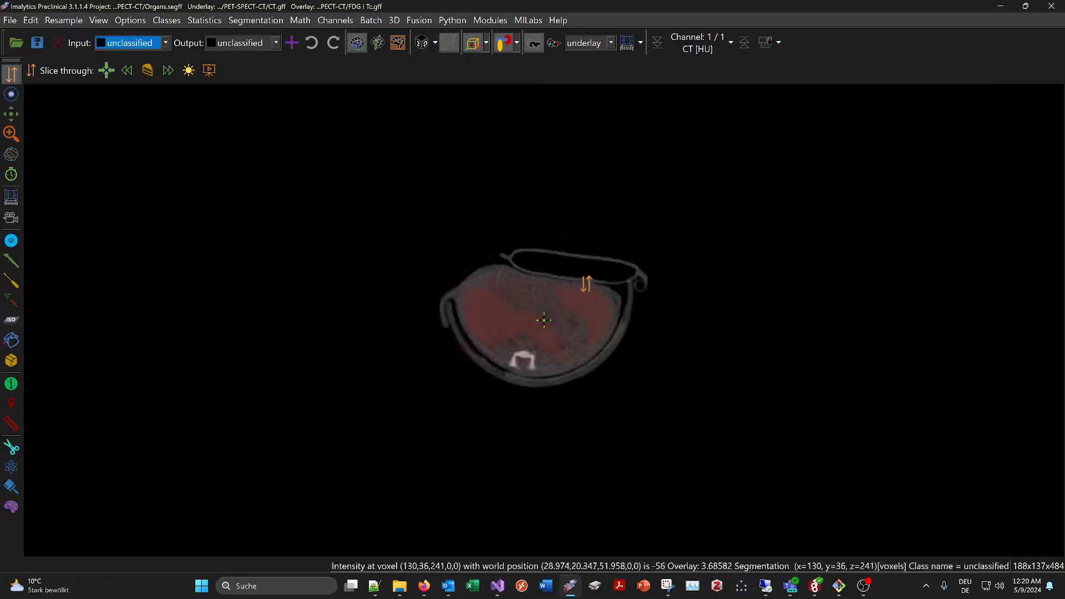
{"action": "left_click", "coordinate": [421, 43]}
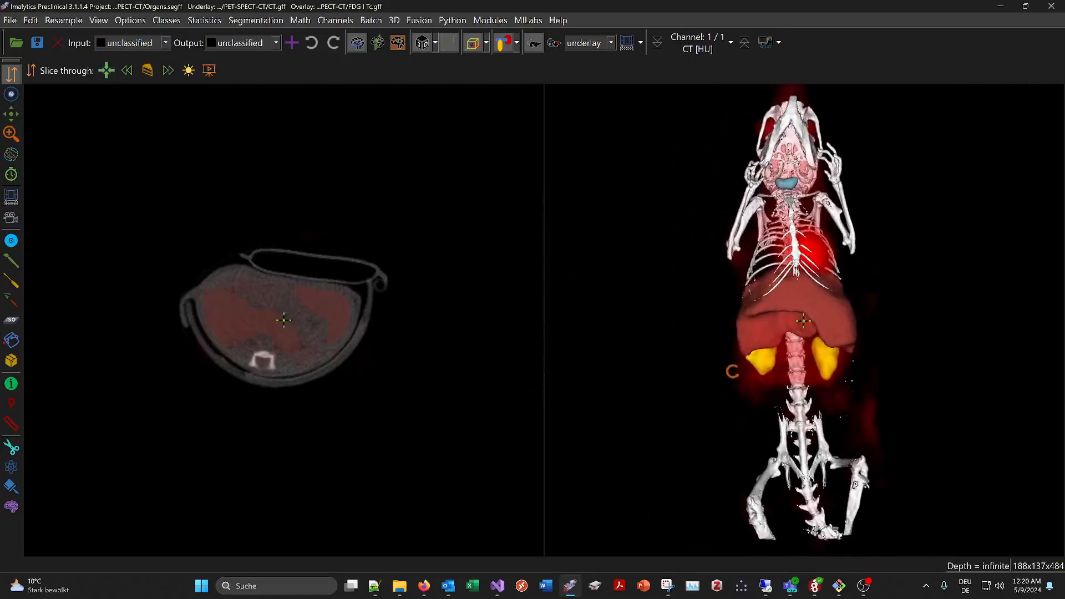
Step: Save a 1872 × 1704 screenshot of the 3D view to the desktop as a PNG file named screenshot
{"action": "right_click", "coordinate": [786, 289]}
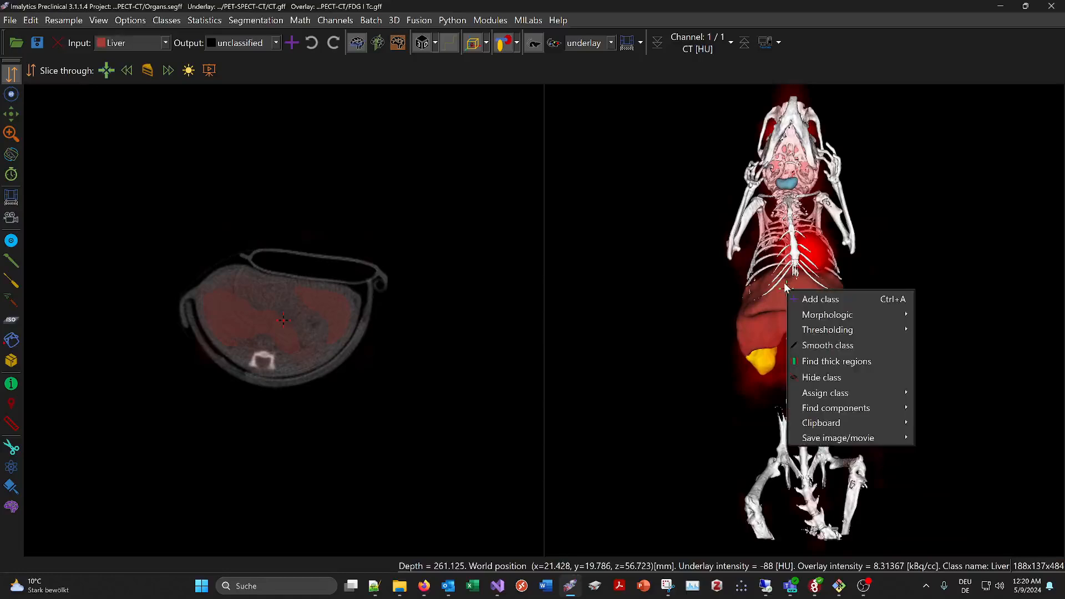
{"action": "mouse_move", "coordinate": [838, 438]}
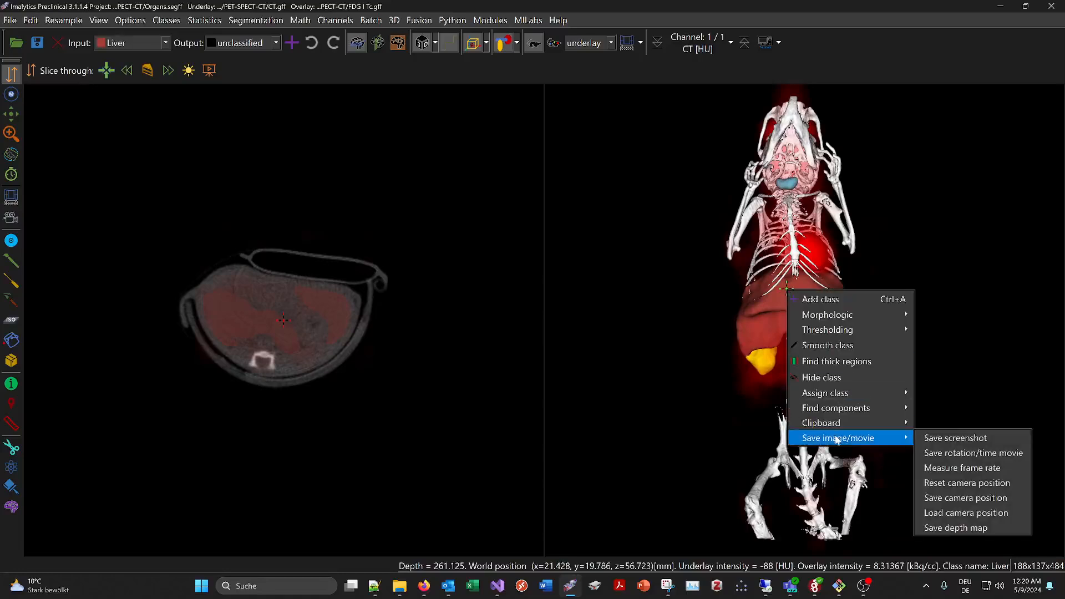
{"action": "left_click", "coordinate": [984, 439]}
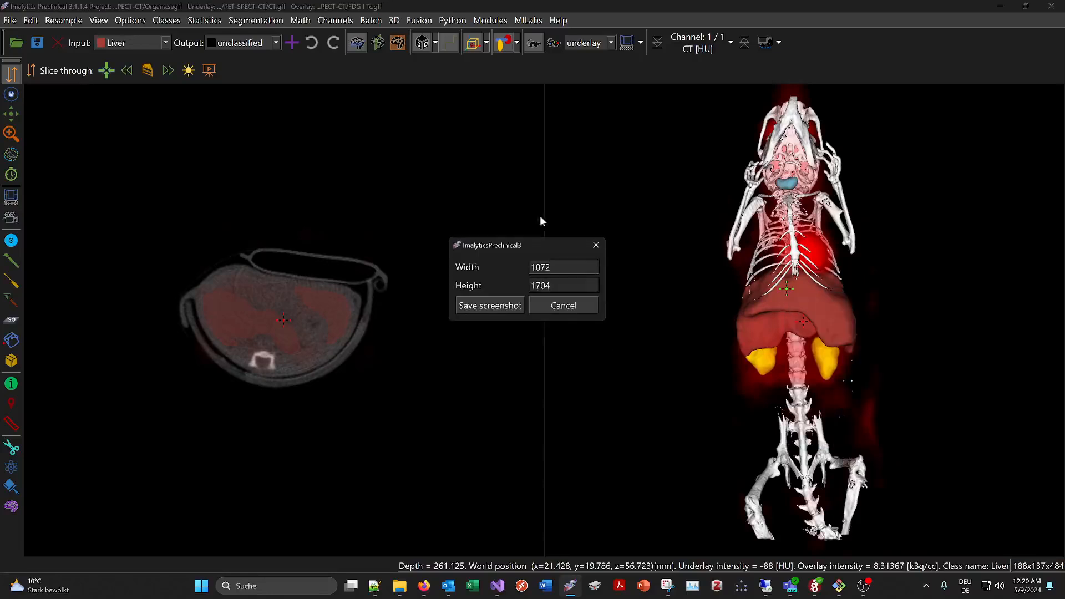
{"action": "left_click", "coordinate": [491, 306]}
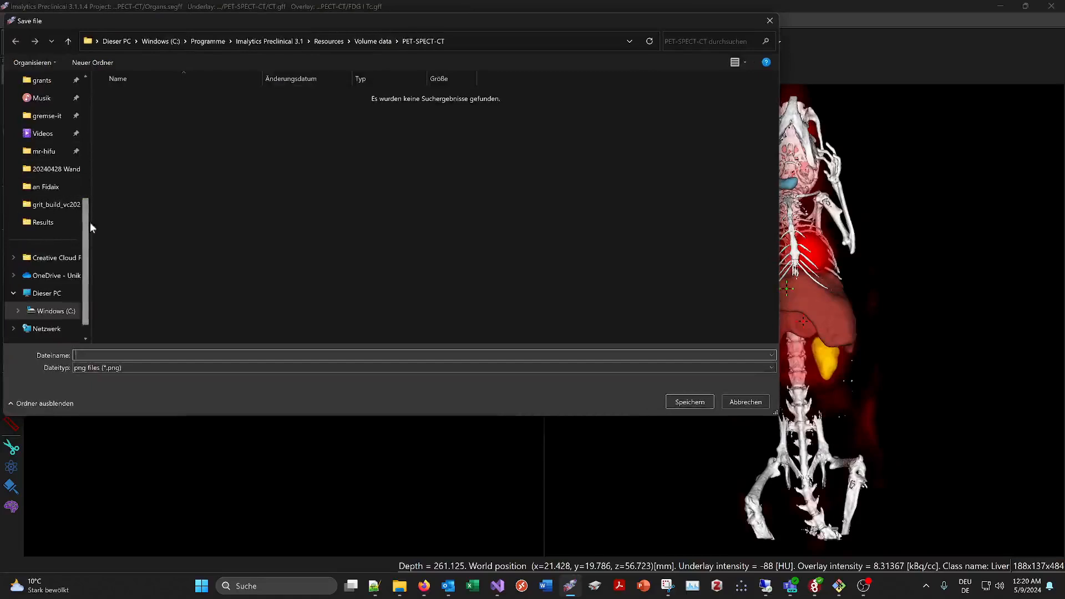
{"action": "left_click_drag", "start_coordinate": [89, 223], "coordinate": [96, 104]}
{"action": "left_click", "coordinate": [38, 176]}
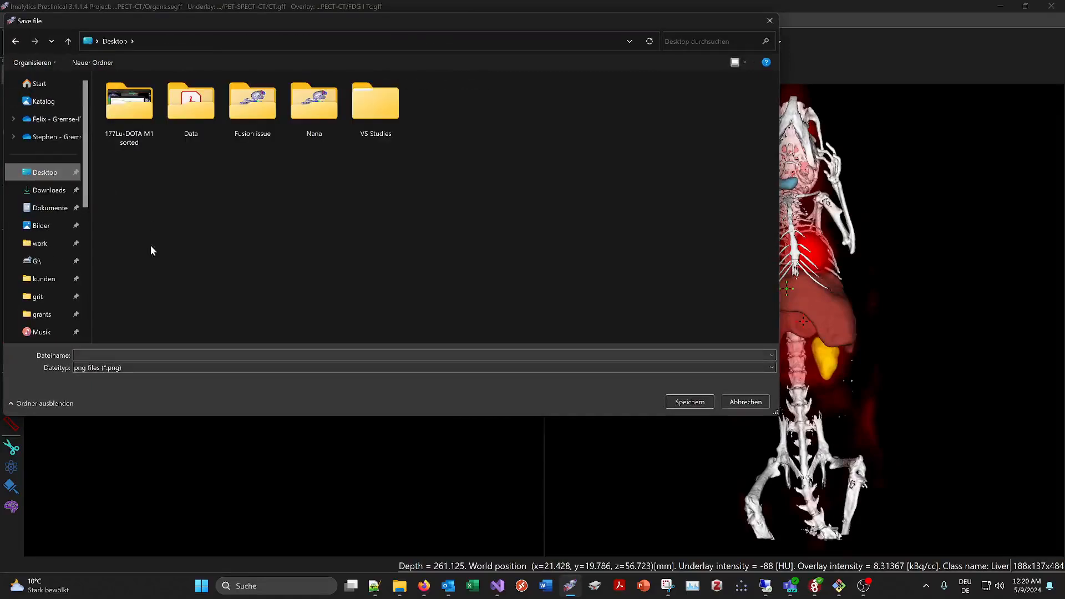
{"action": "left_click", "coordinate": [76, 355]}
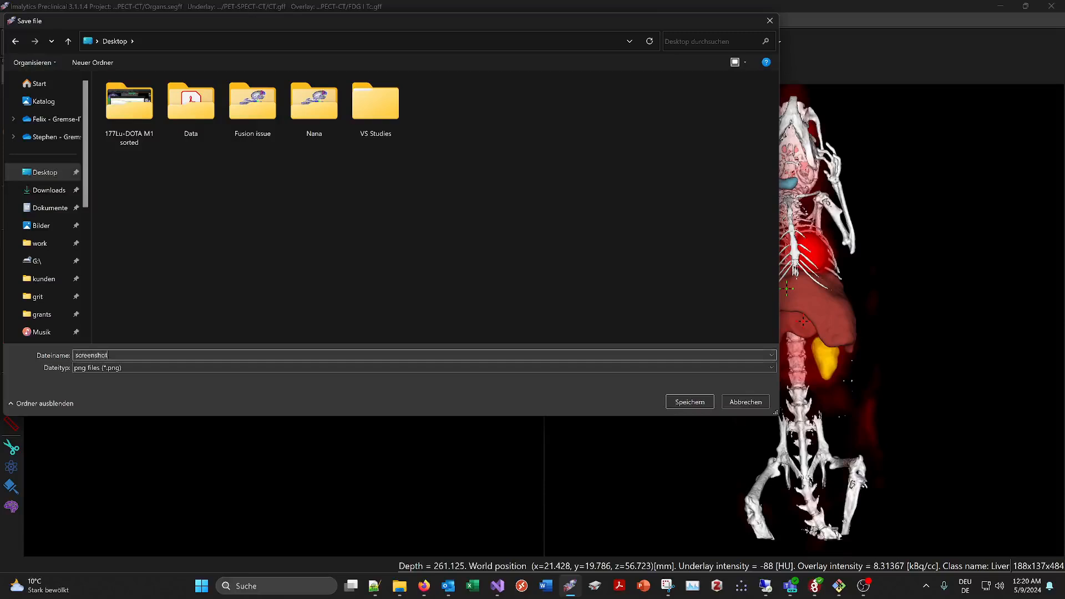
{"action": "key", "text": "Return"}
Step: Render a 10-second, 10 MB movie of the 3D view rotating 90 degrees and save it to the desktop as Mavie.mp4
{"action": "right_click", "coordinate": [821, 303]}
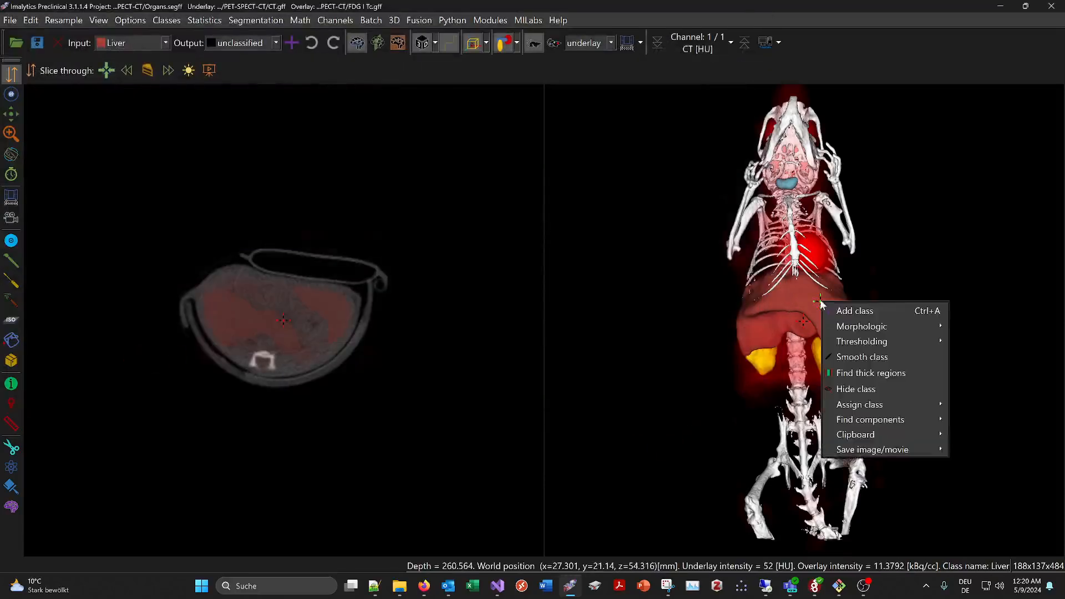
{"action": "mouse_move", "coordinate": [857, 454]}
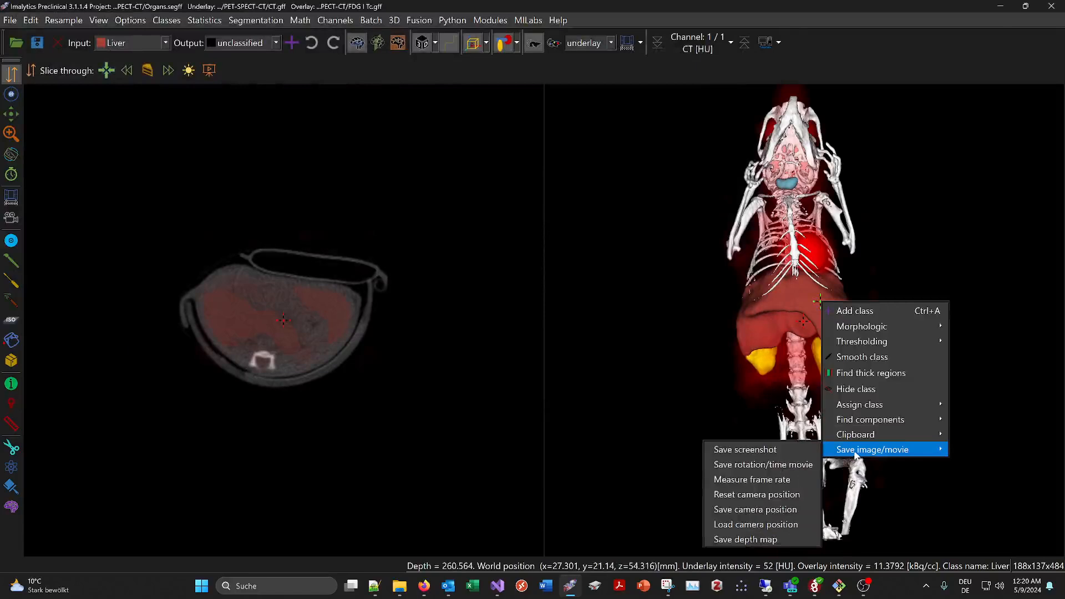
{"action": "left_click", "coordinate": [748, 467]}
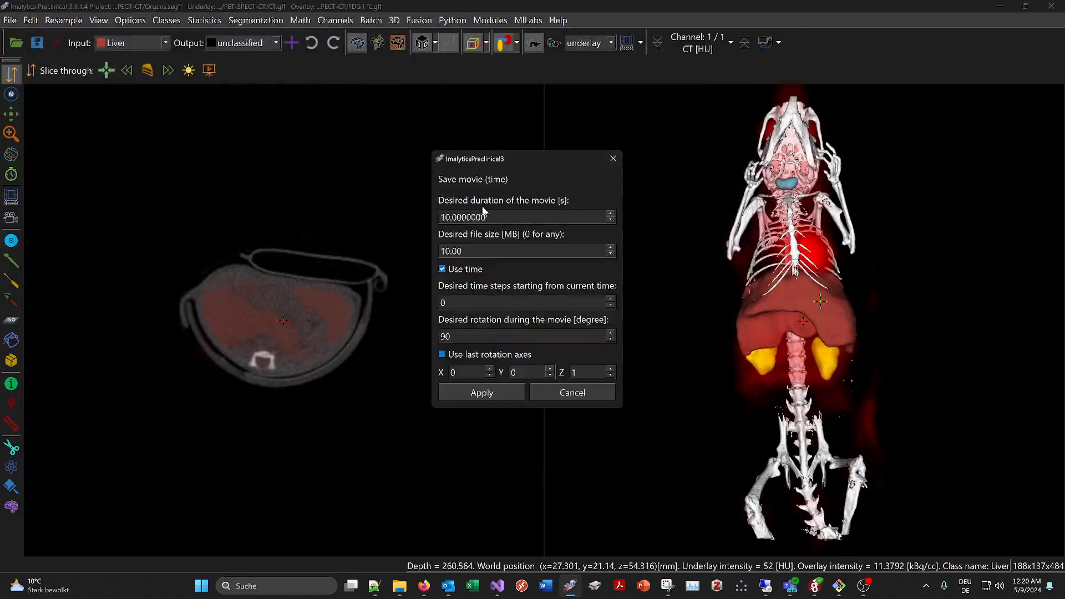
{"action": "left_click_drag", "start_coordinate": [534, 161], "coordinate": [616, 176]}
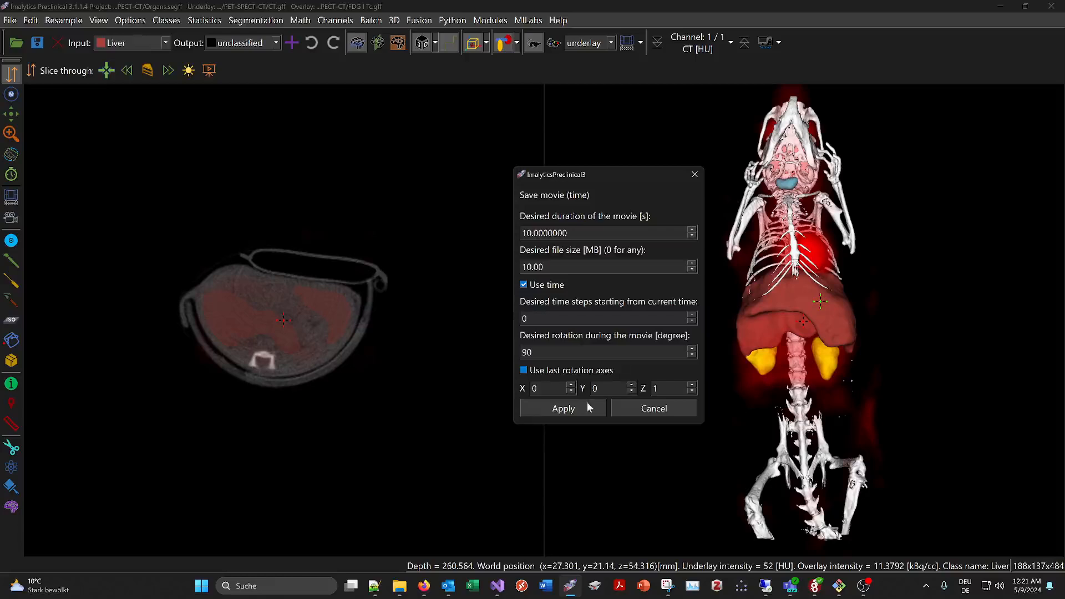
{"action": "left_click", "coordinate": [570, 409]}
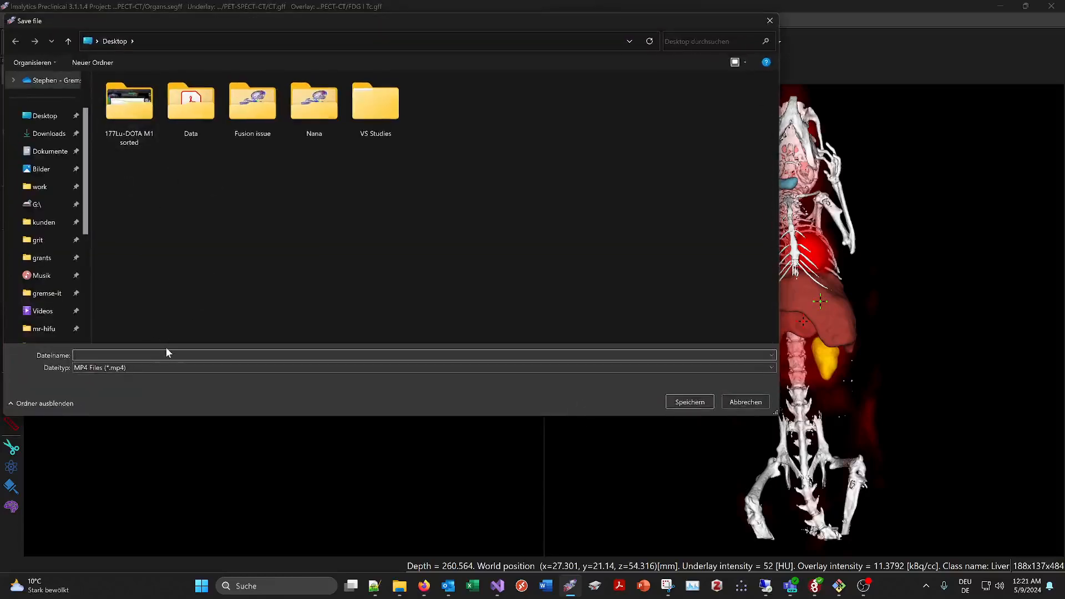
{"action": "type", "text": "movie"}
{"action": "key", "text": "Return"}
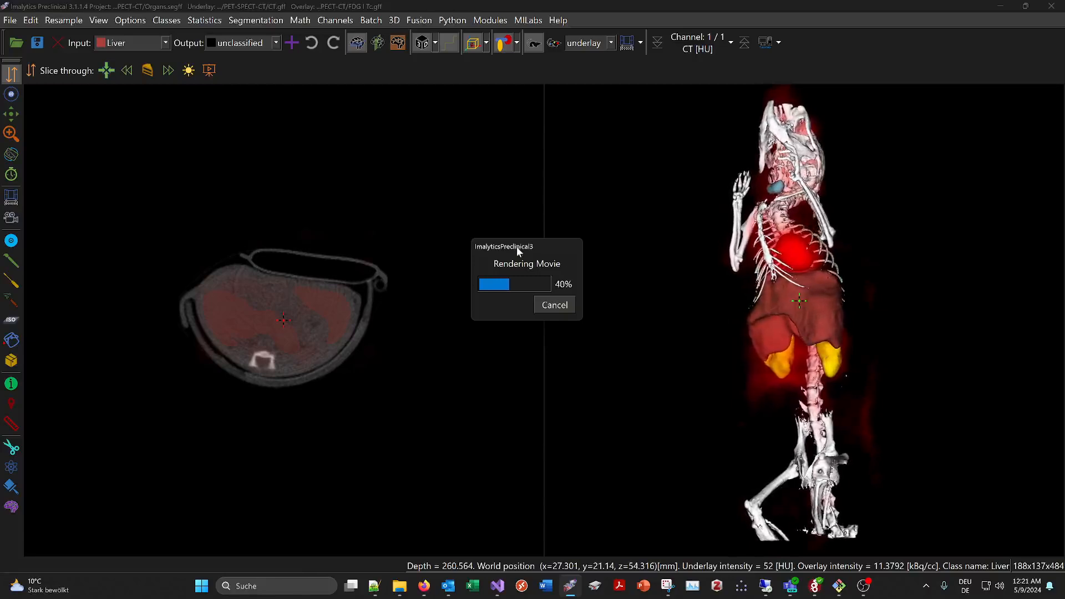
{"action": "left_click_drag", "start_coordinate": [517, 246], "coordinate": [555, 248]}
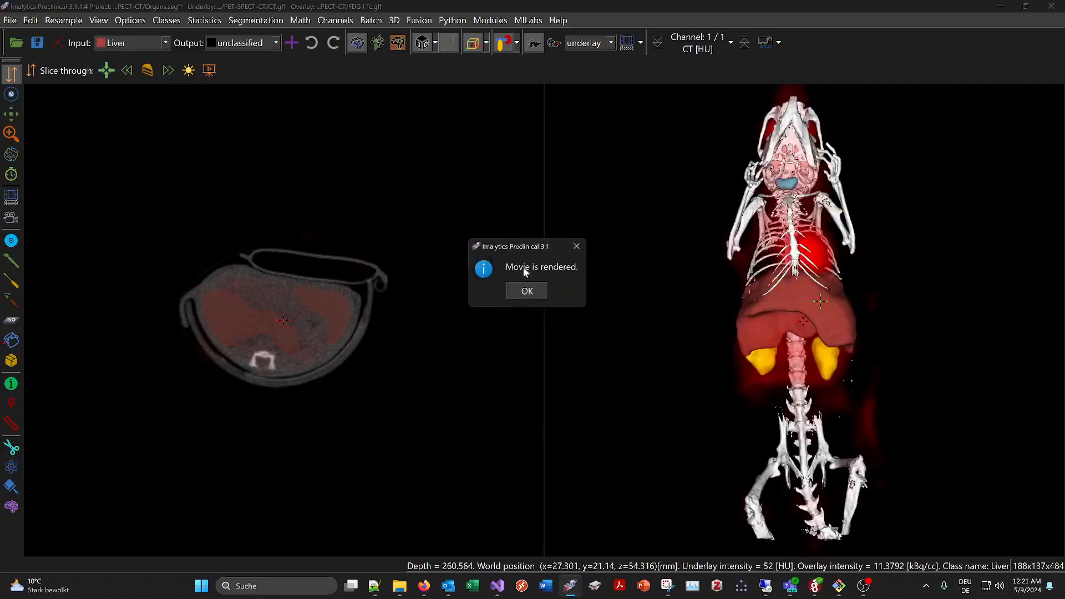
{"action": "left_click", "coordinate": [523, 293]}
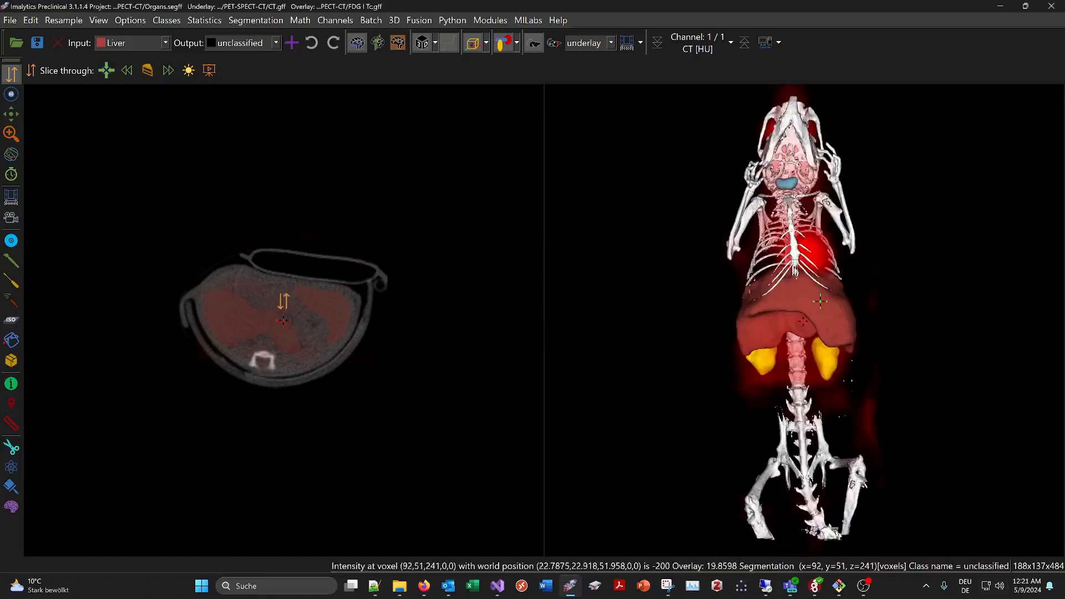
Step: Show the coronal view and save a 20 mm, 10-second fly-through movie of the axial slices with any file size as Flythrough.mp4 on the desktop
{"action": "left_click", "coordinate": [378, 43]}
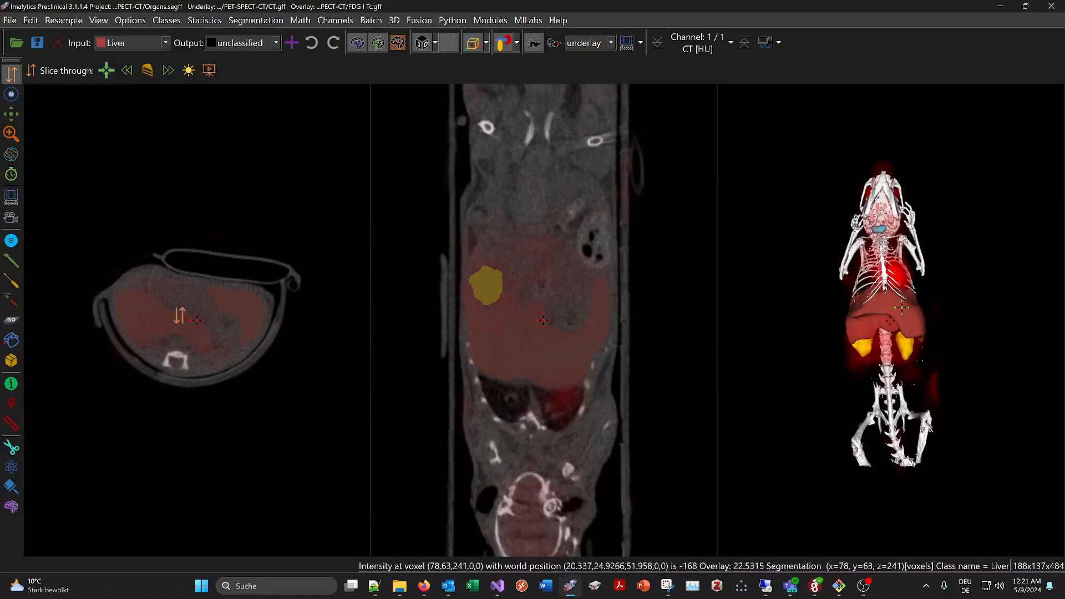
{"action": "right_click", "coordinate": [197, 309]}
{"action": "mouse_move", "coordinate": [256, 459]}
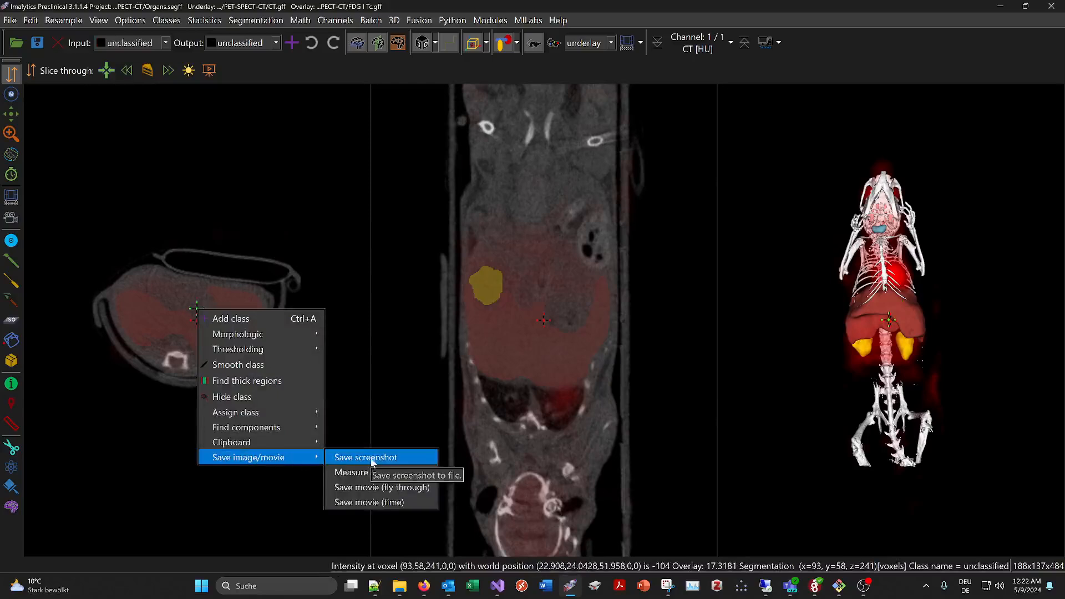
{"action": "left_click", "coordinate": [371, 487]}
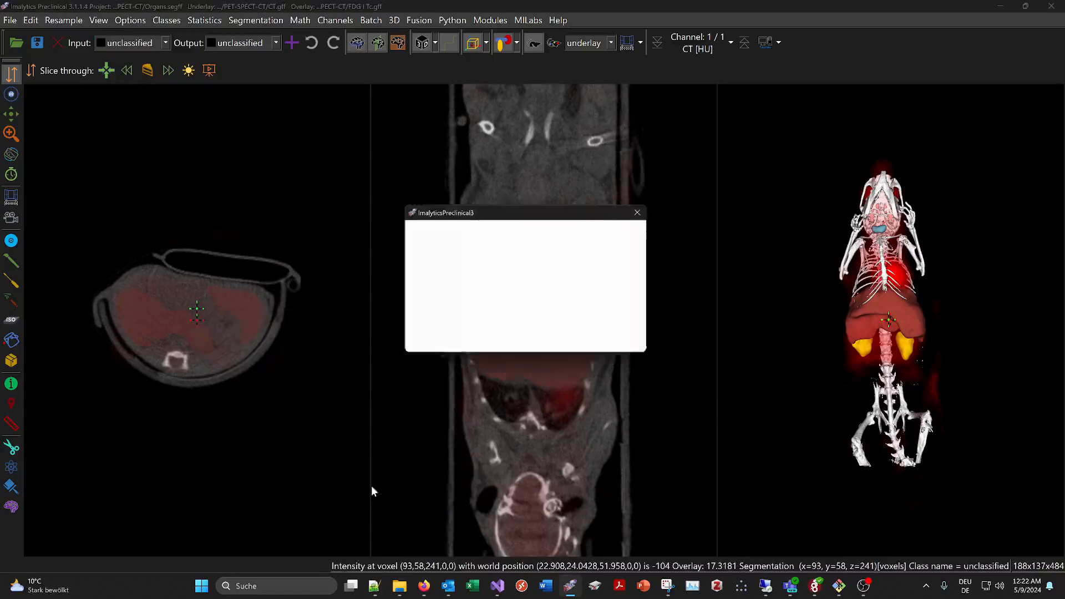
{"action": "left_click_drag", "start_coordinate": [510, 211], "coordinate": [454, 236]}
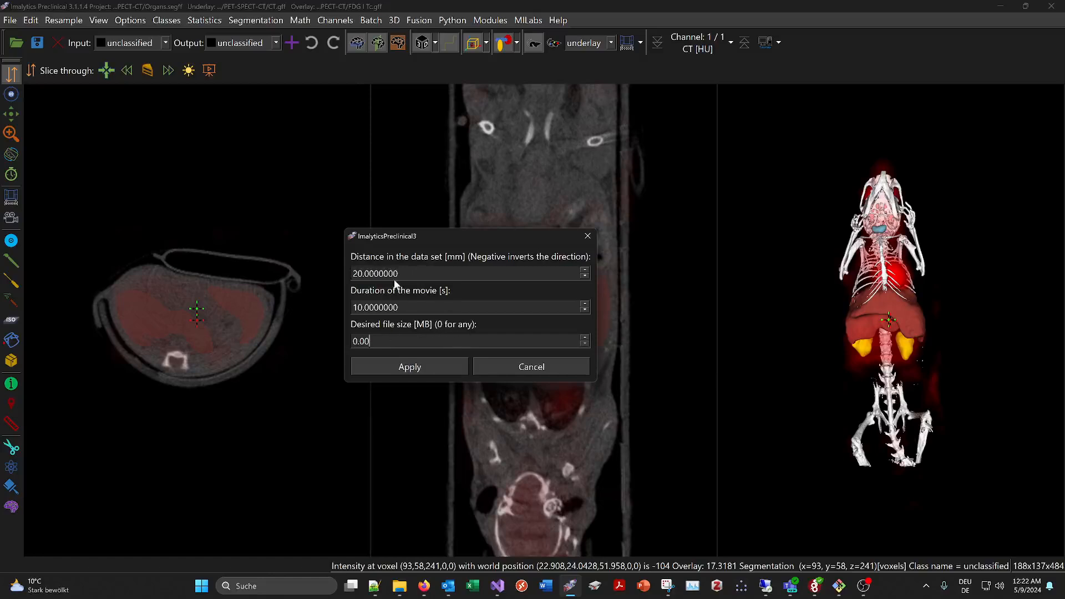
{"action": "left_click", "coordinate": [421, 368]}
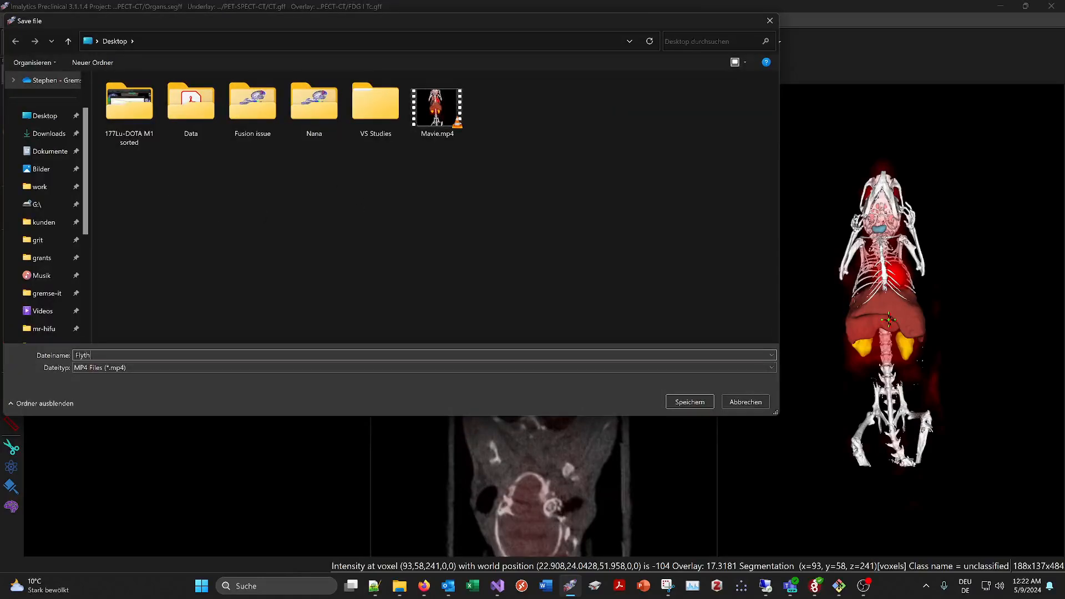
{"action": "key", "text": "Return"}
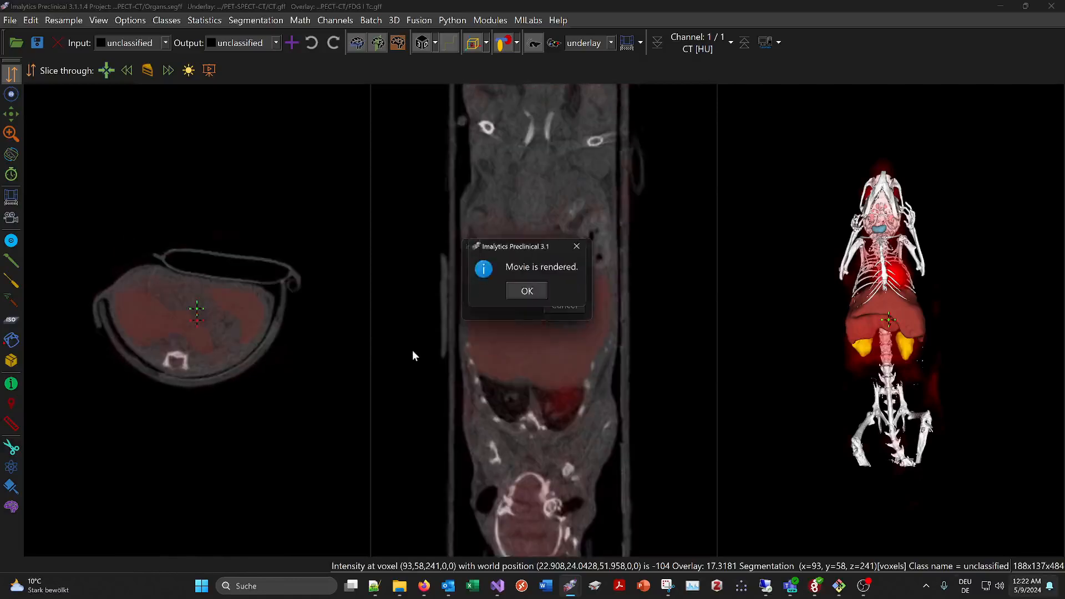
{"action": "left_click", "coordinate": [522, 289]}
Step: Create a new PowerPoint presentation on the desktop and open it in a reduced window beside the exported files
{"action": "key", "text": "super+d"}
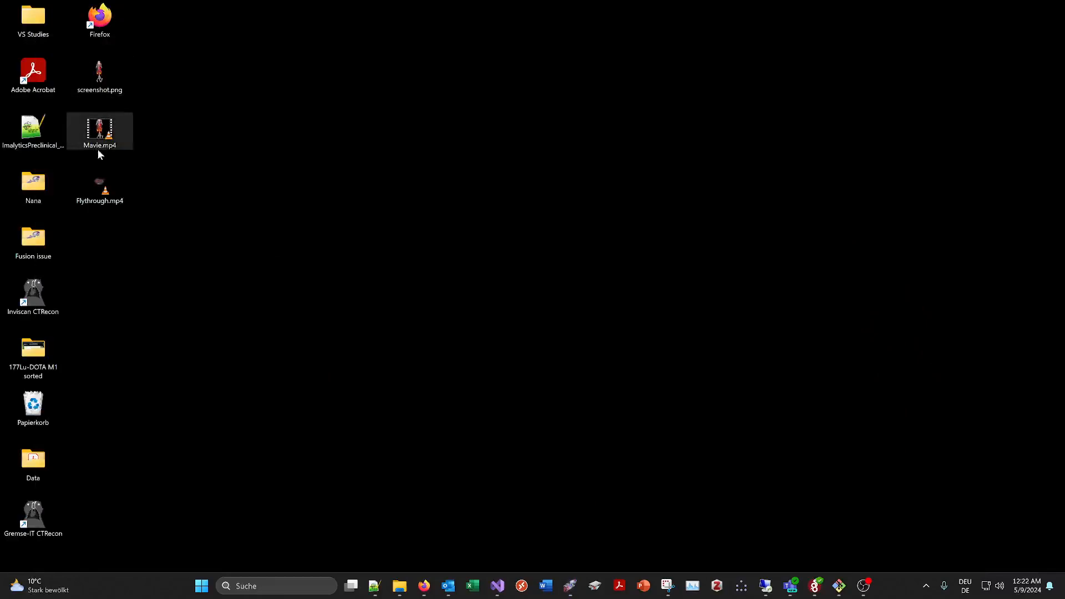
{"action": "right_click", "coordinate": [237, 97]}
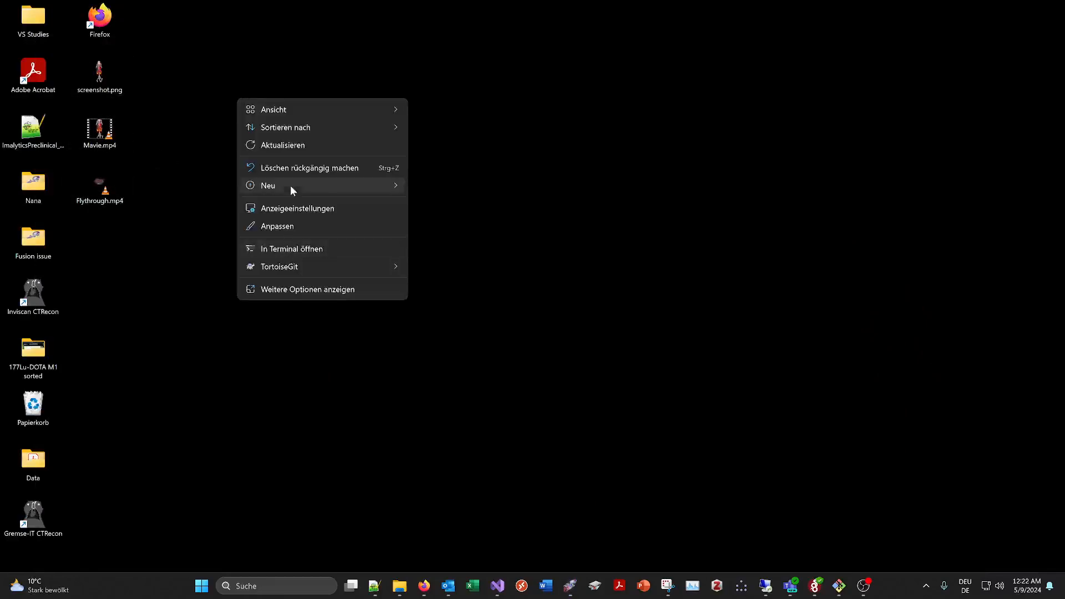
{"action": "mouse_move", "coordinate": [291, 185]}
{"action": "left_click", "coordinate": [472, 344]}
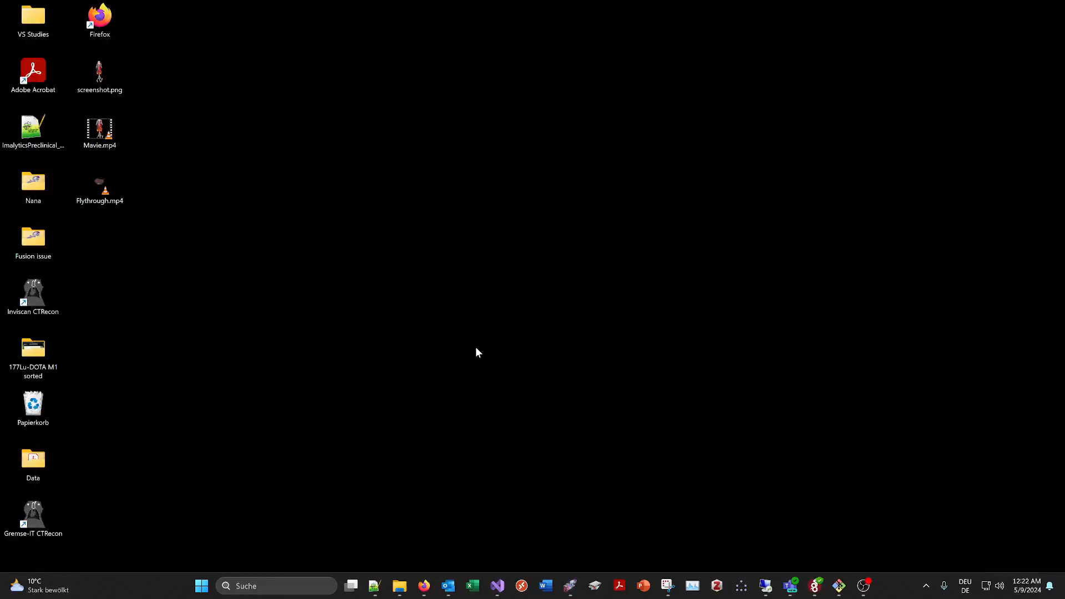
{"action": "left_click", "coordinate": [325, 260]}
{"action": "double_click", "coordinate": [227, 148]}
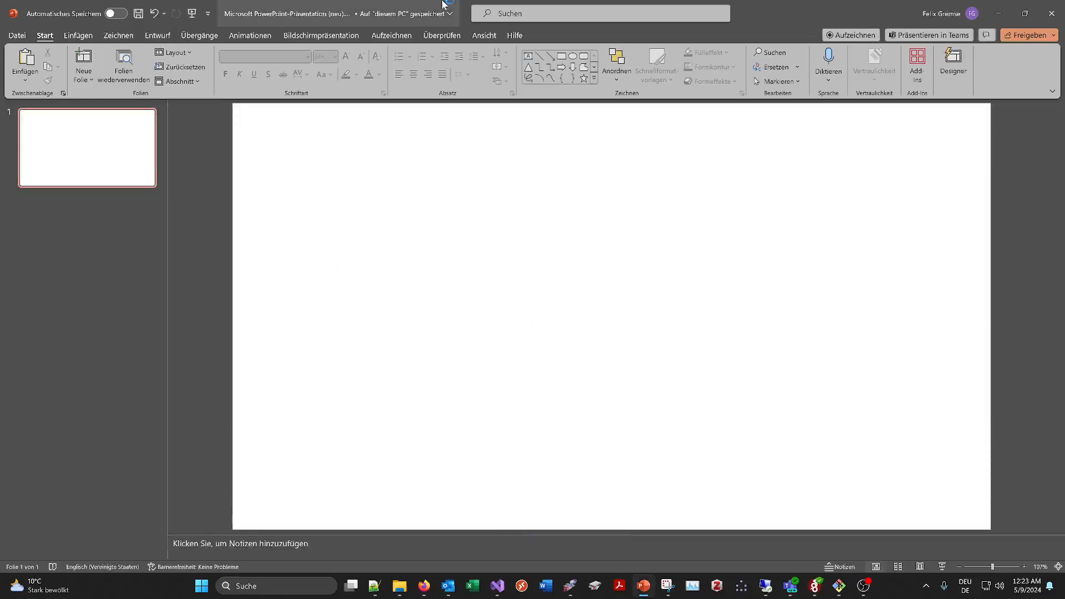
{"action": "left_click", "coordinate": [391, 5]}
{"action": "left_click_drag", "start_coordinate": [781, 4], "coordinate": [752, 54]}
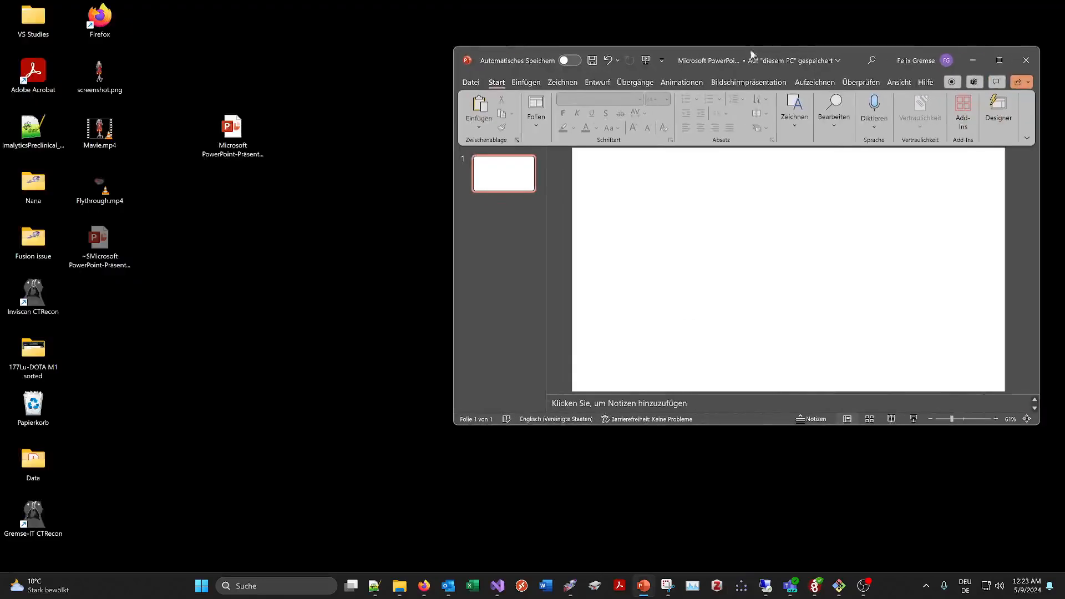
Step: Insert Mavie.mp4 and screenshot.png from the desktop onto the slide, shrinking them to about 4.54" and 4.86" high
{"action": "left_click_drag", "start_coordinate": [100, 128], "coordinate": [679, 246]}
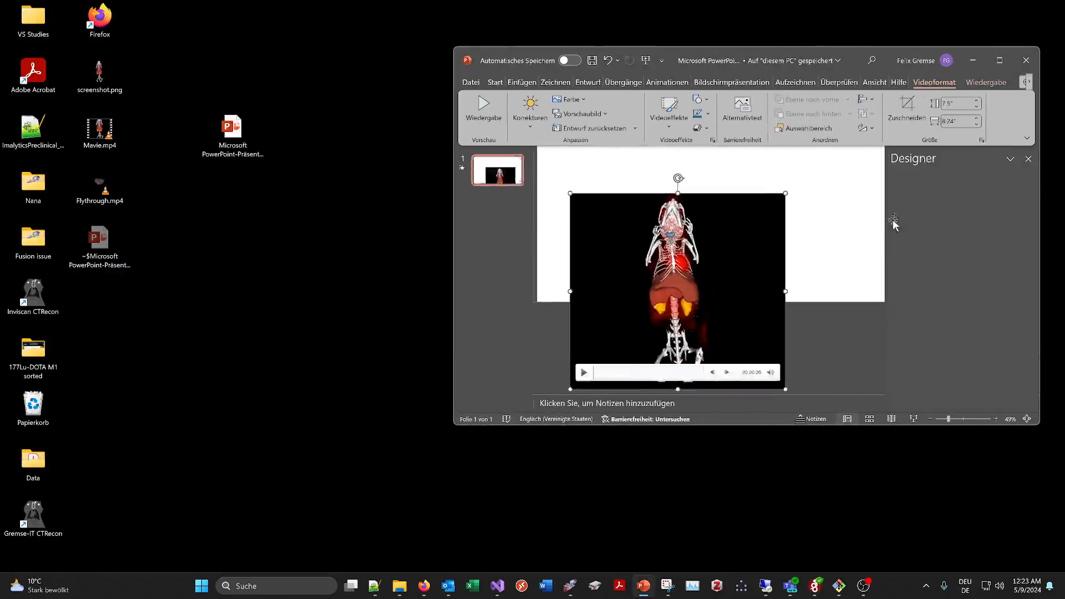
{"action": "left_click_drag", "start_coordinate": [774, 193], "coordinate": [710, 272]}
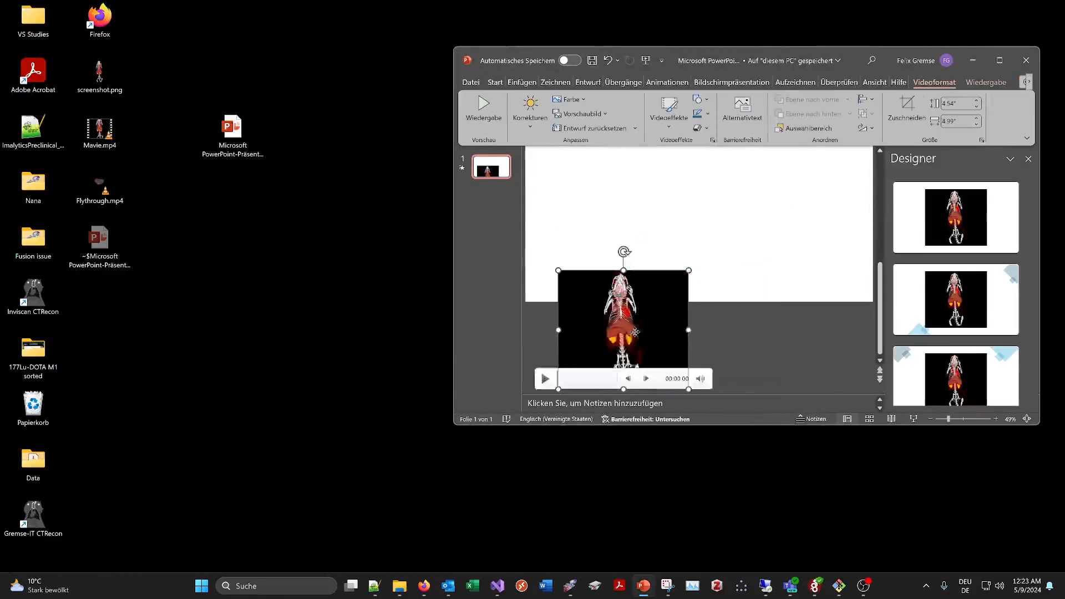
{"action": "left_click_drag", "start_coordinate": [99, 72], "coordinate": [752, 239]}
{"action": "left_click_drag", "start_coordinate": [806, 173], "coordinate": [736, 199]}
Step: Insert Flythrough.mp4 onto the slide beside the screenshot, maximize the presentation window and shrink the video to fit the slide
{"action": "left_click_drag", "start_coordinate": [107, 200], "coordinate": [790, 327]}
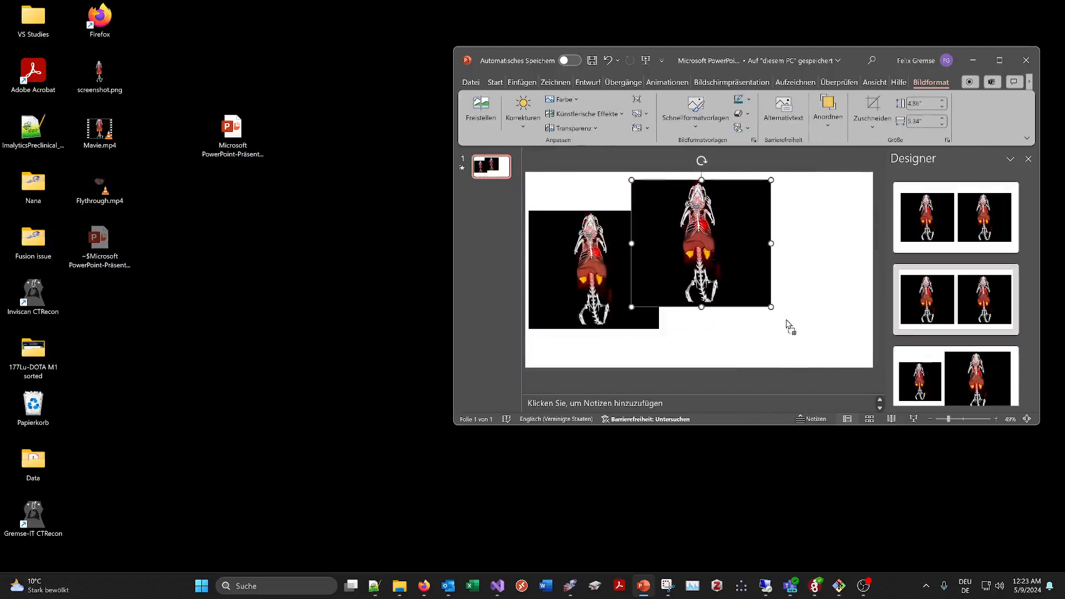
{"action": "left_click_drag", "start_coordinate": [804, 272], "coordinate": [800, 264]}
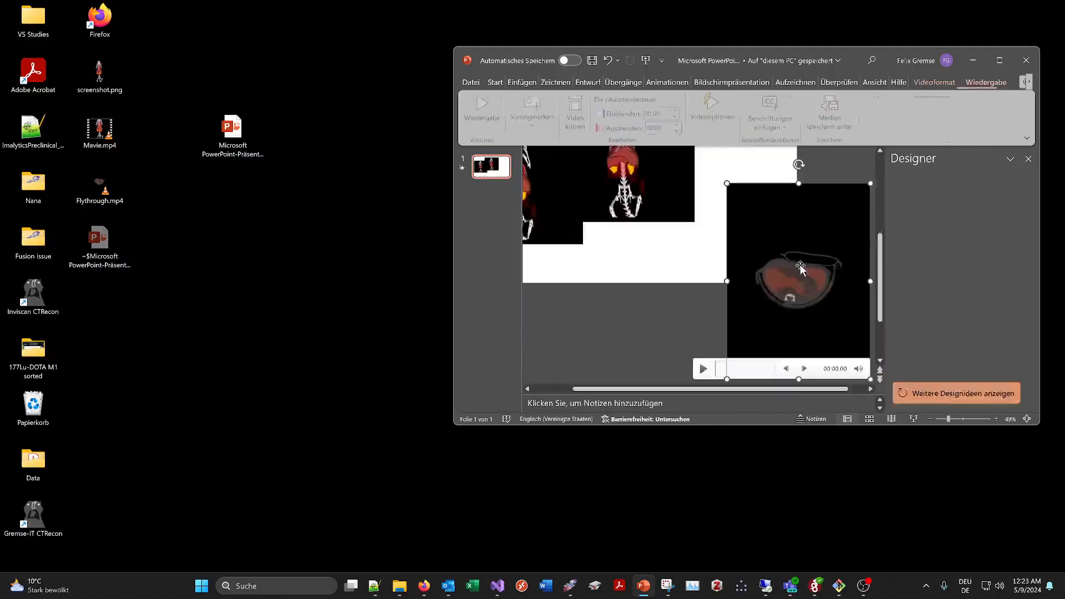
{"action": "left_click", "coordinate": [1000, 60]}
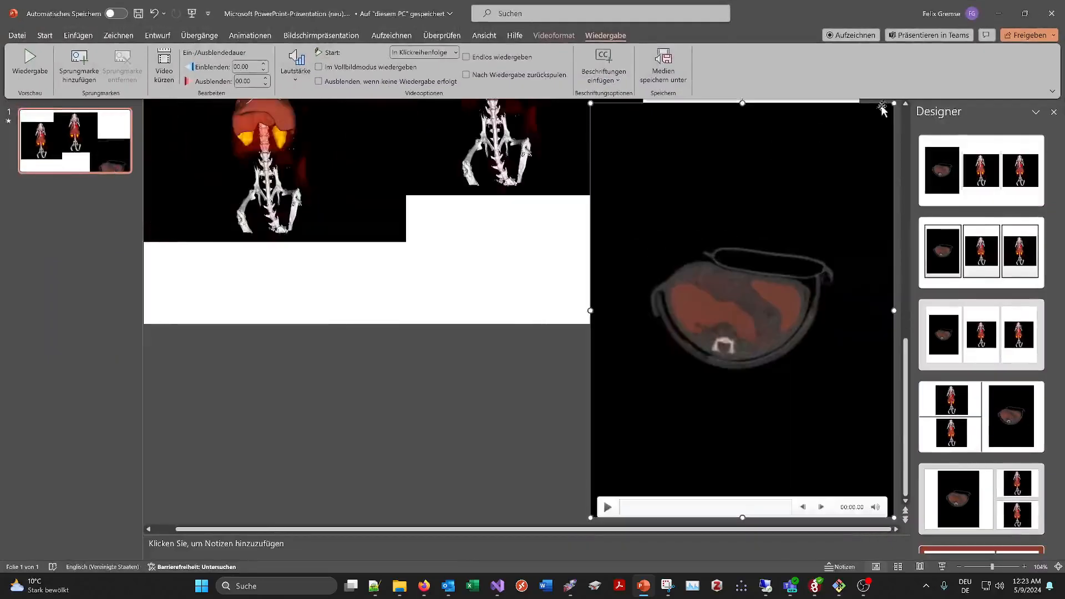
{"action": "left_click_drag", "start_coordinate": [891, 104], "coordinate": [696, 374]}
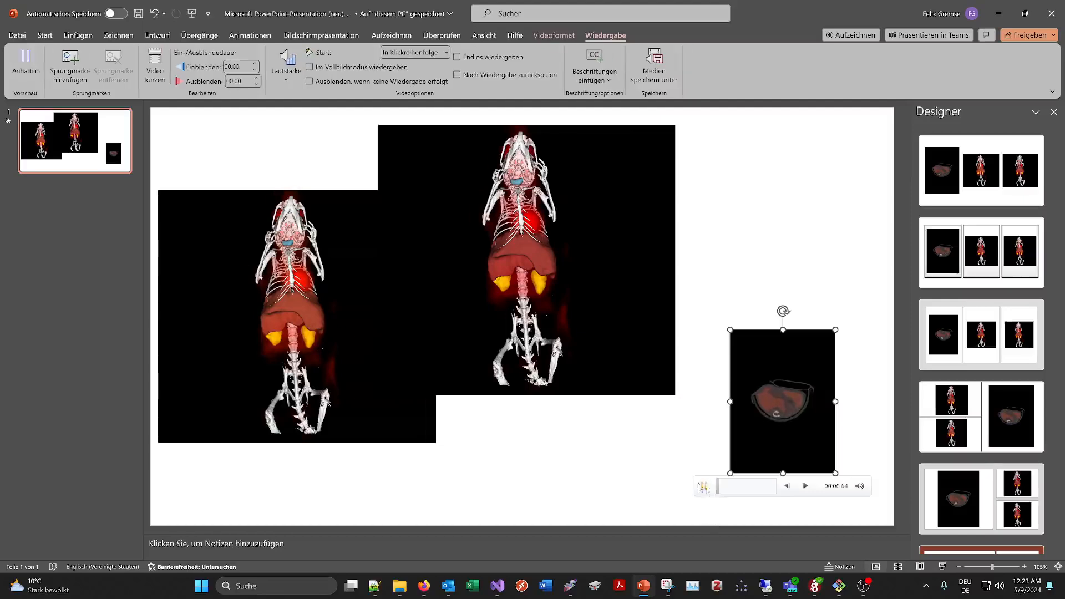
Step: Play the Mavie.mp4 rotation video on the slide to check it
{"action": "left_click", "coordinate": [308, 348]}
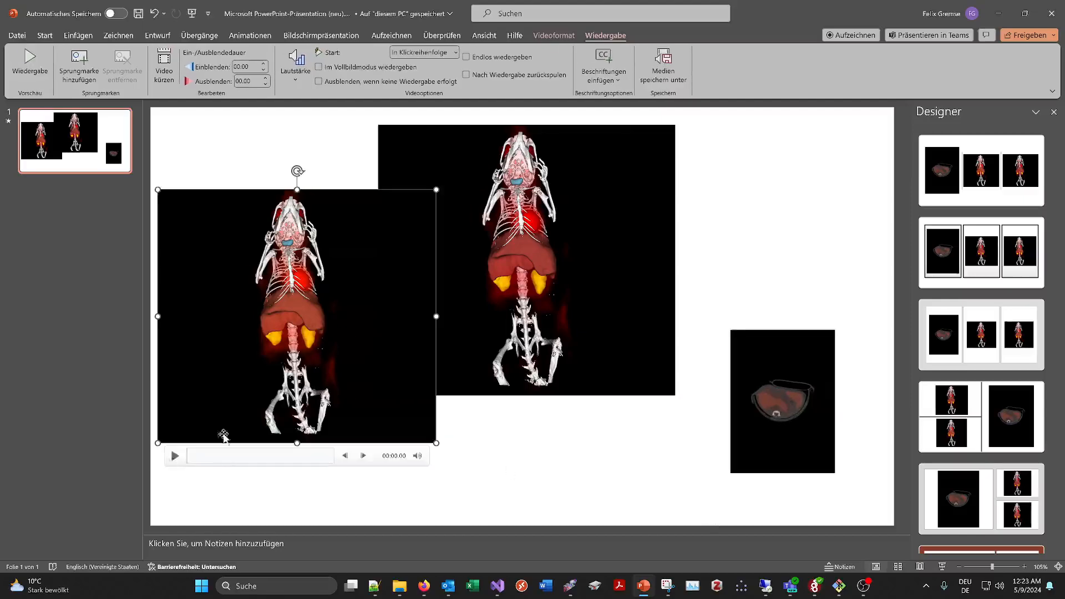
{"action": "left_click", "coordinate": [173, 455]}
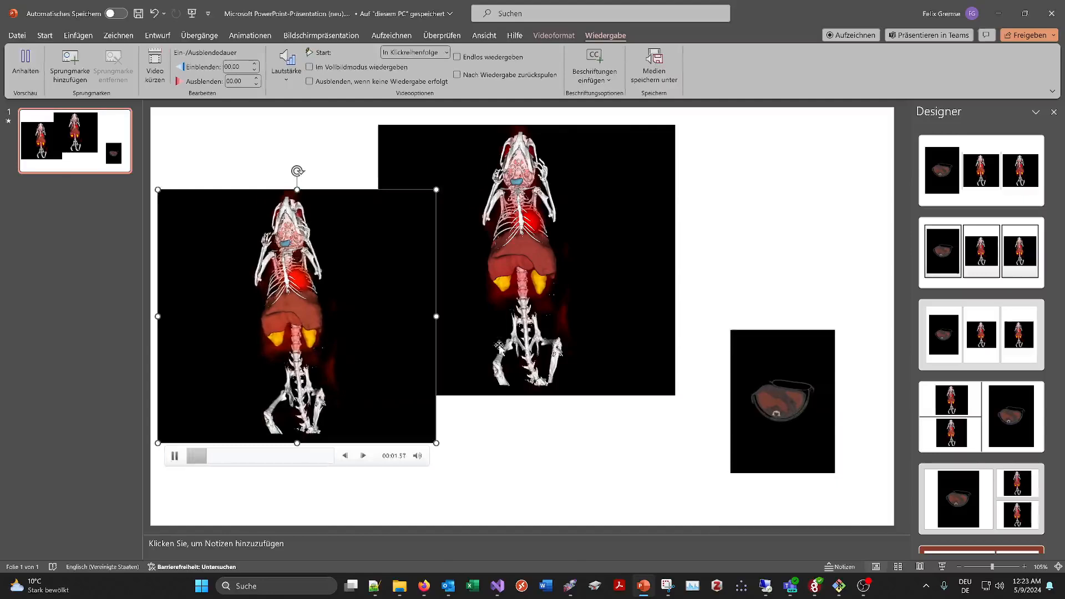
{"action": "left_click", "coordinate": [516, 442]}
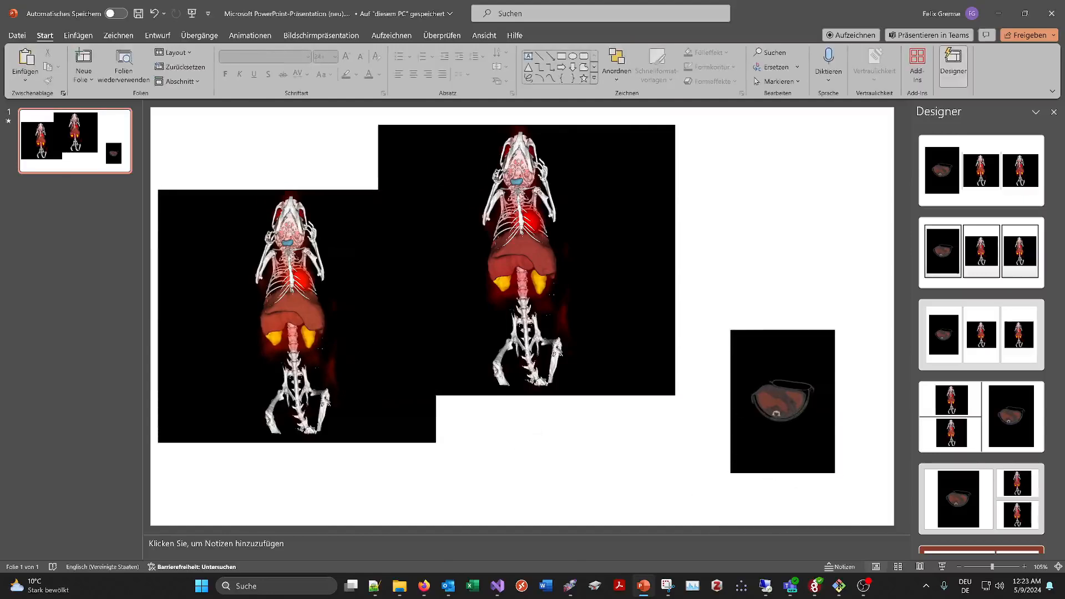
{"action": "left_click", "coordinate": [863, 587]}
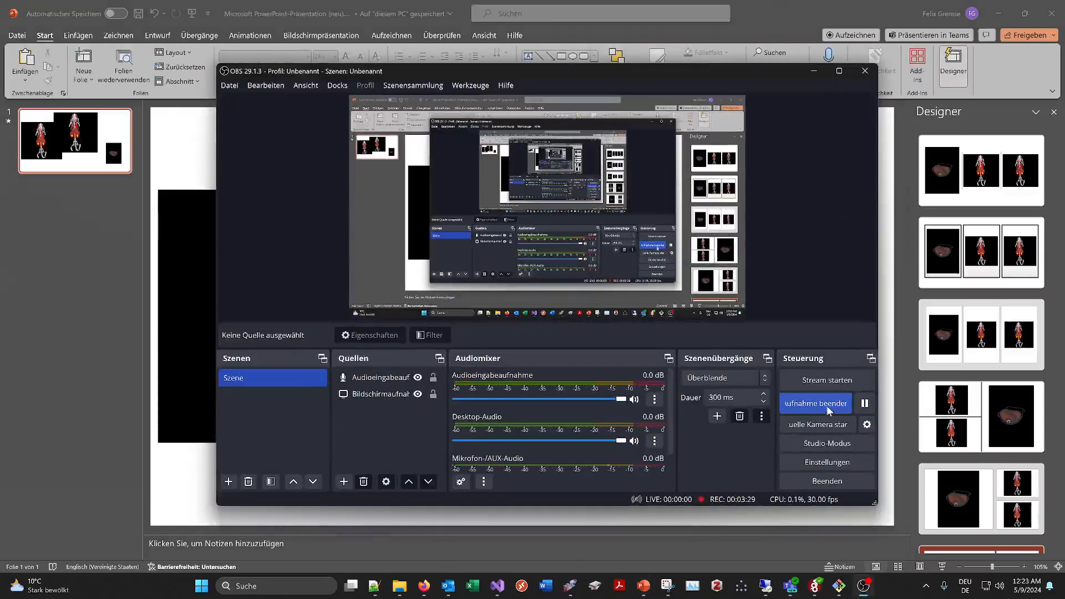